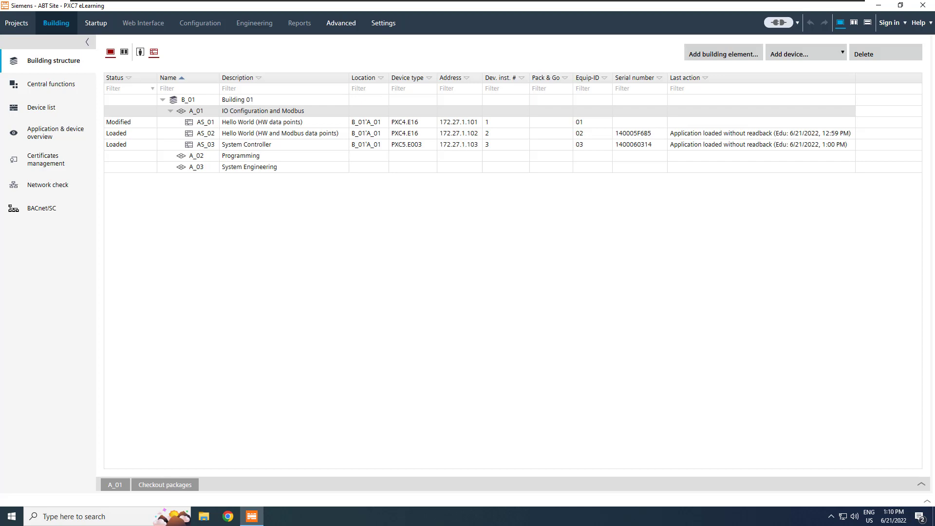
Step: Add one PXC7.E400S modular automation station under A_01, keeping the proposed BACnet, address and equipment ID settings
left_click(802, 50)
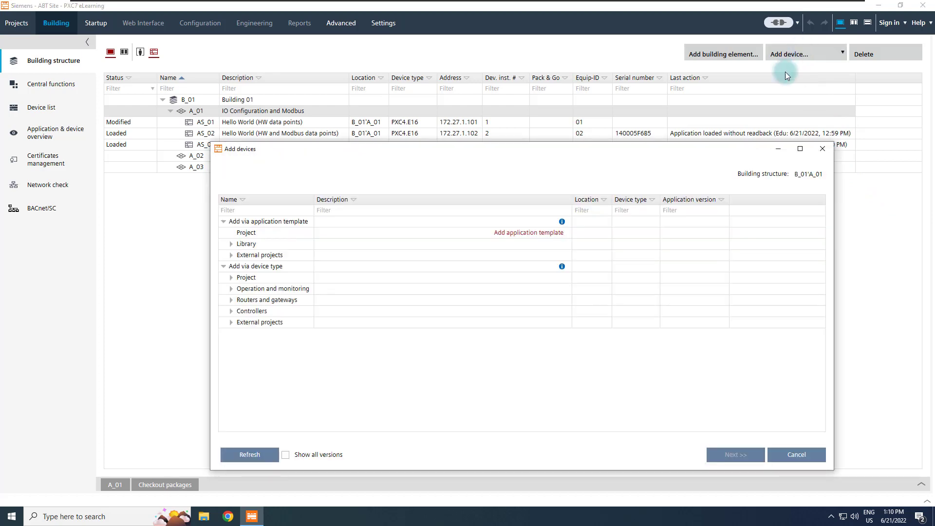
left_click(230, 312)
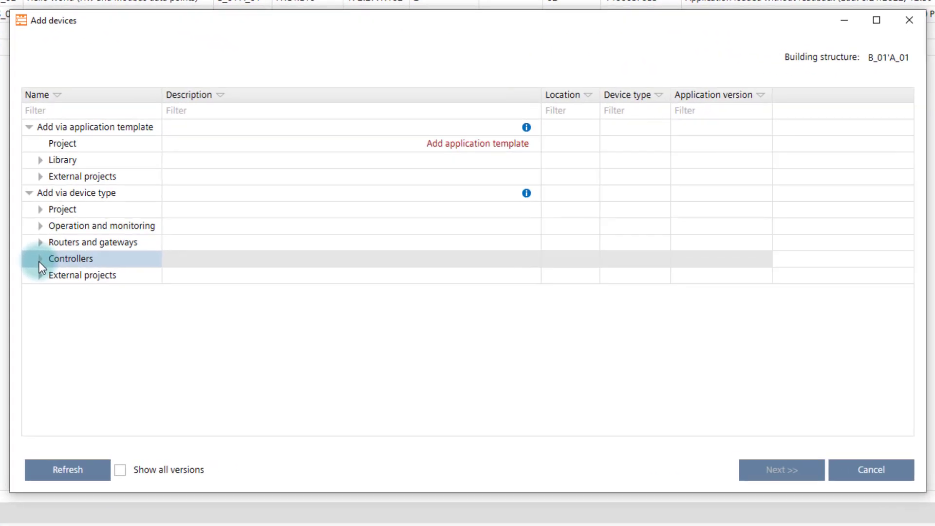
left_click(159, 291)
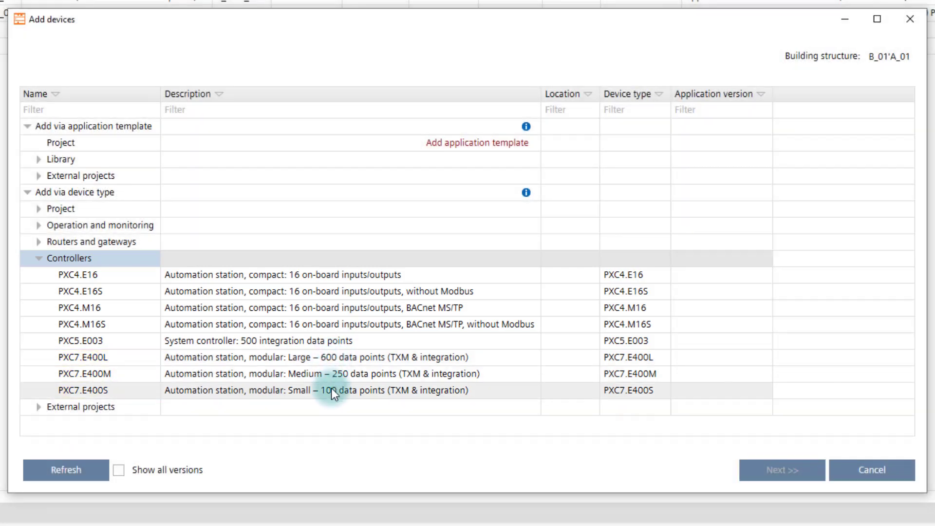
left_click(332, 394)
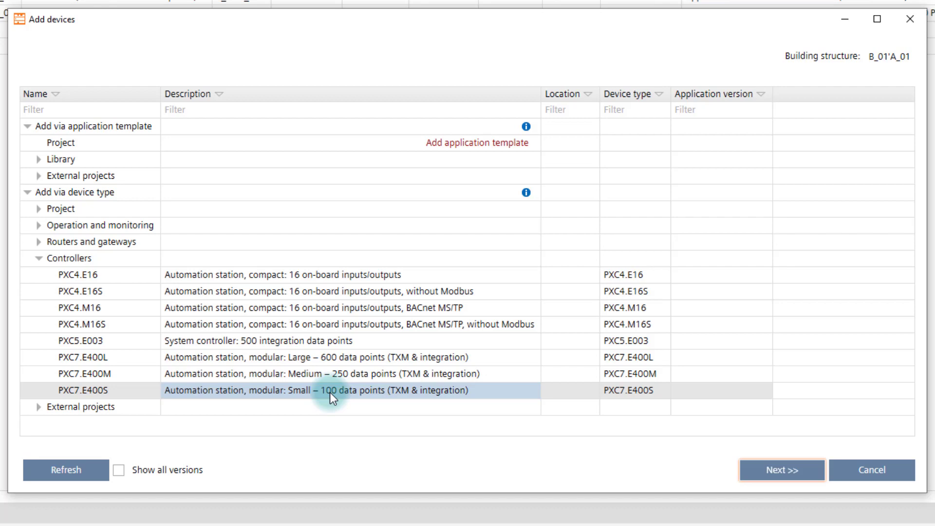
left_click(793, 470)
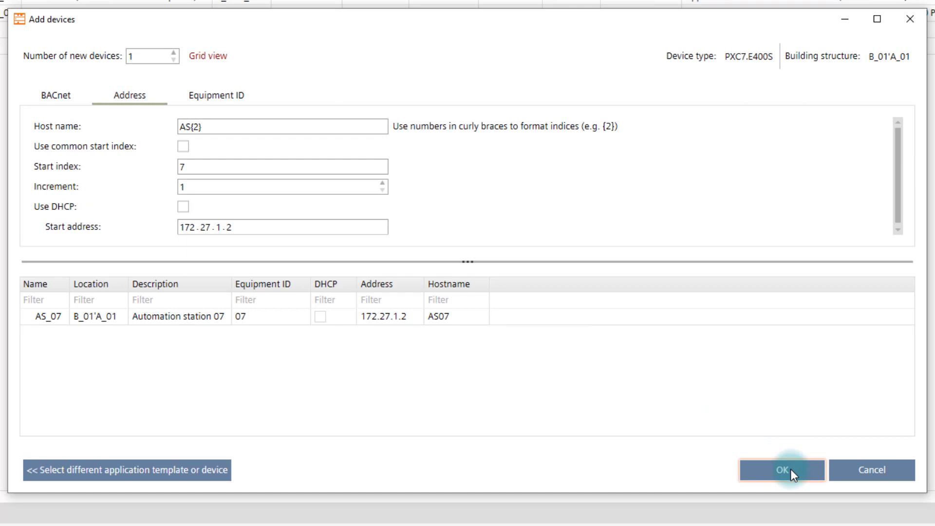
left_click(791, 469)
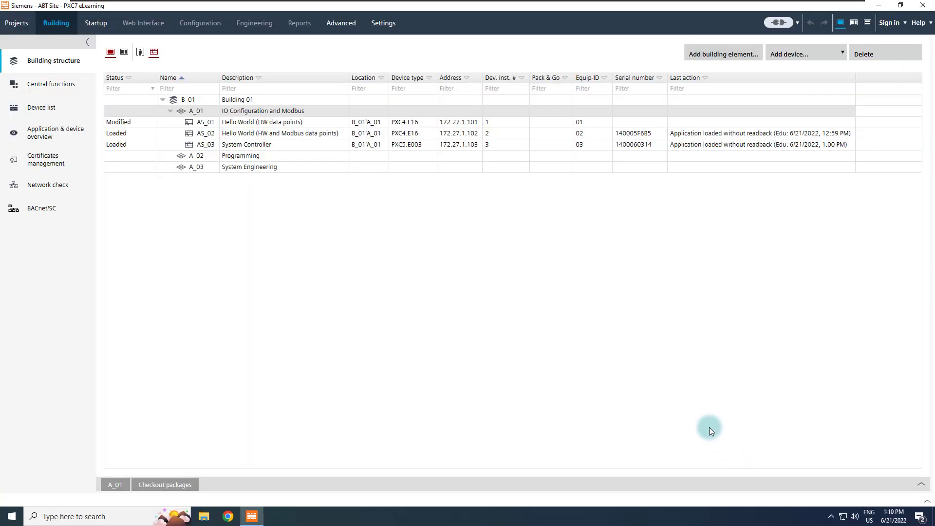
Step: Set the description of the new automation station AS_07 to "Air Handling Unit"
left_click(282, 156)
type("A")
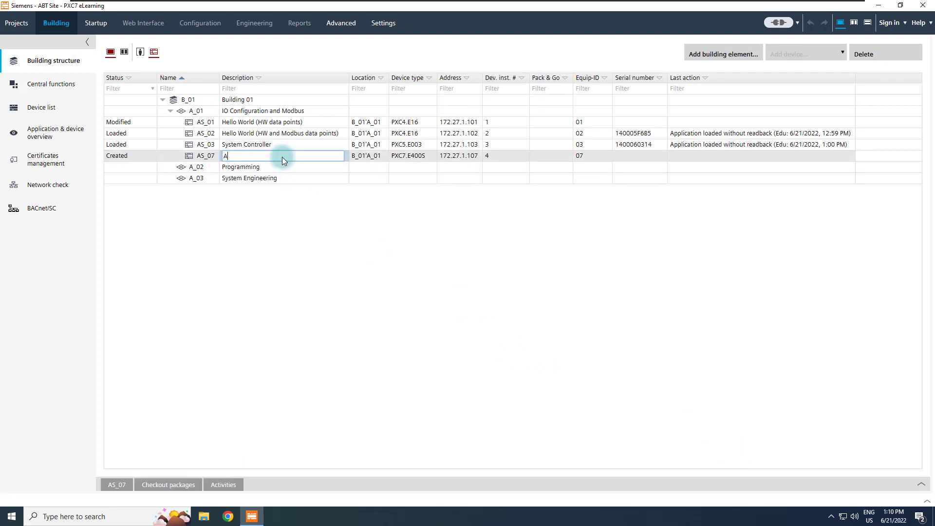
type("ir Handling Unit")
left_click(360, 208)
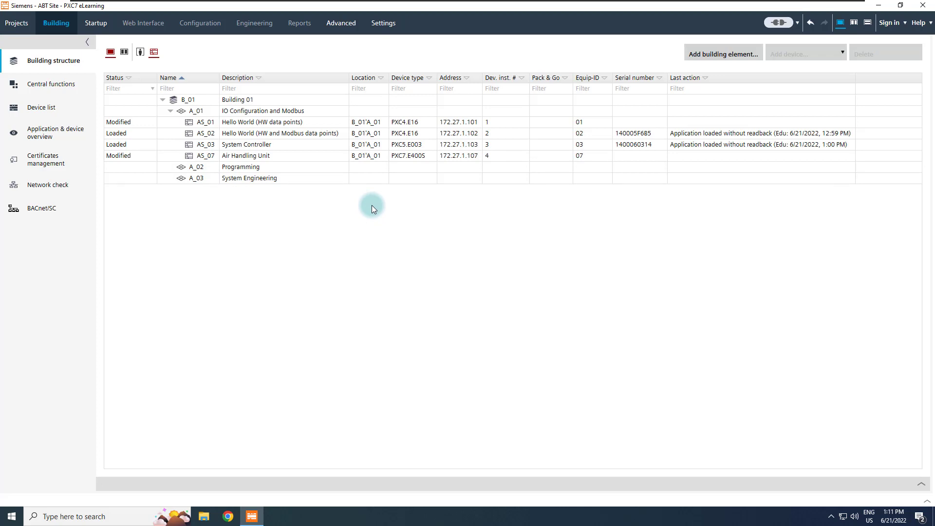
Step: Change the device type of the Air Handling Unit station AS_07 to PXC7.E400M in the application and device overview
left_click(73, 140)
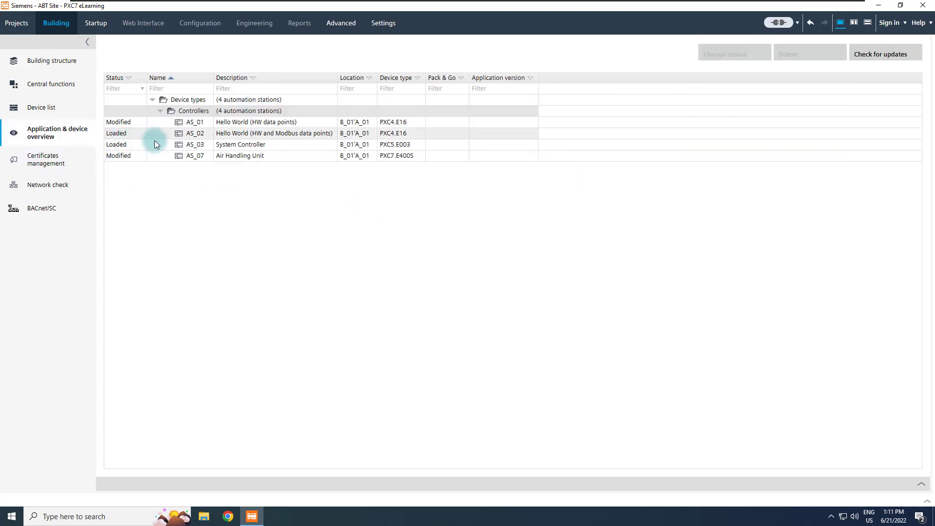
left_click(223, 154)
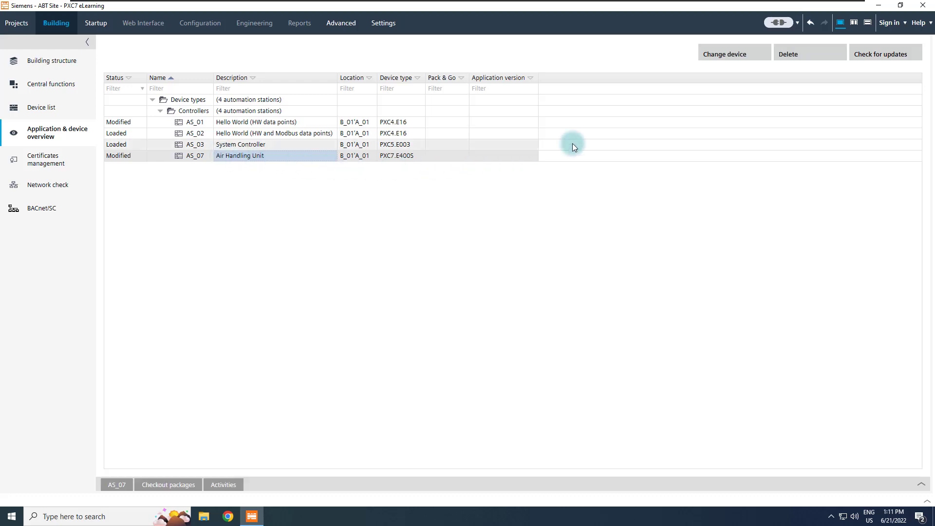
left_click(753, 56)
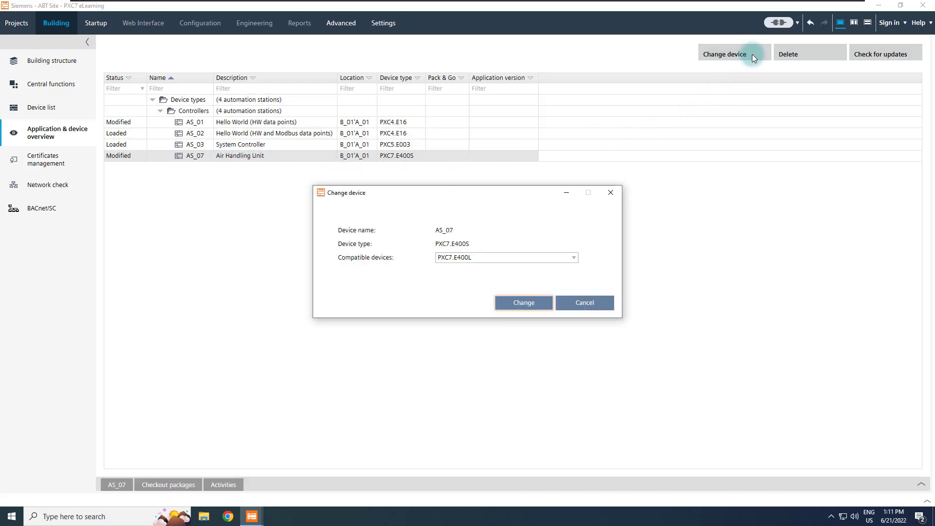
left_click(575, 255)
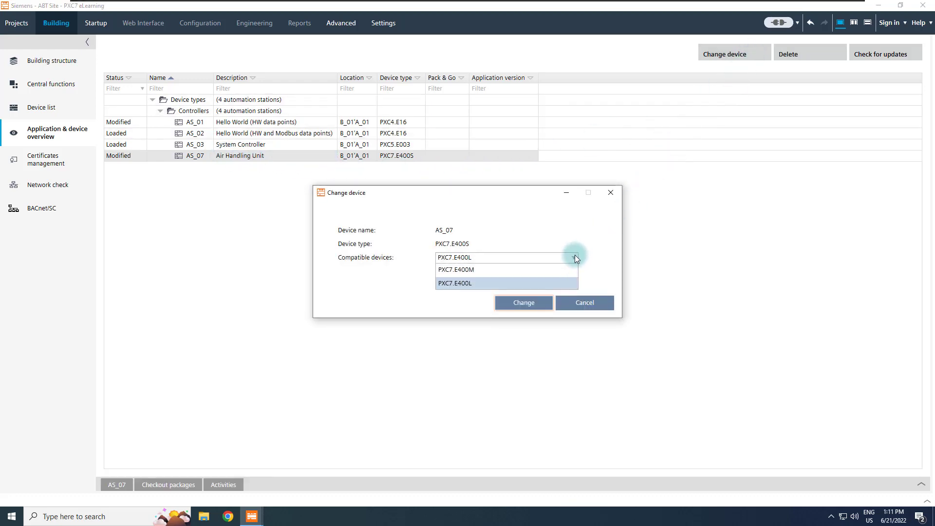
left_click(548, 270)
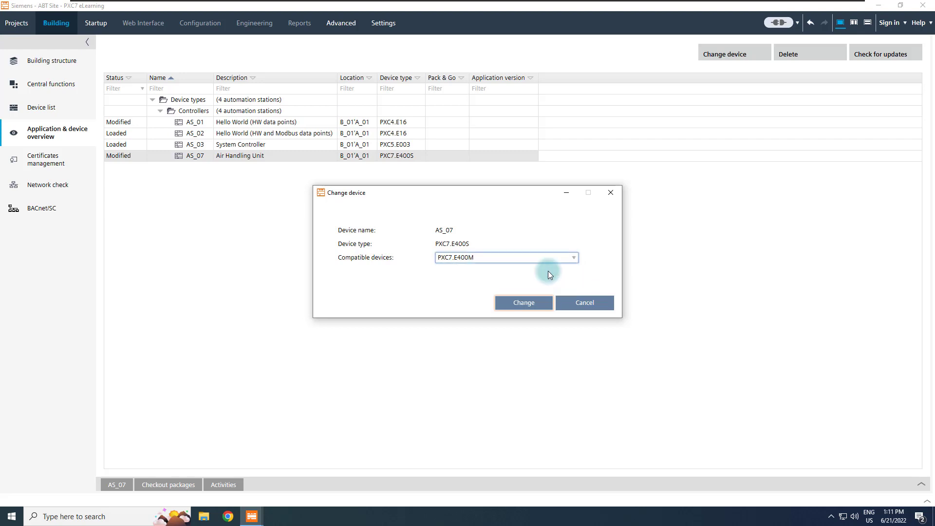
left_click(535, 305)
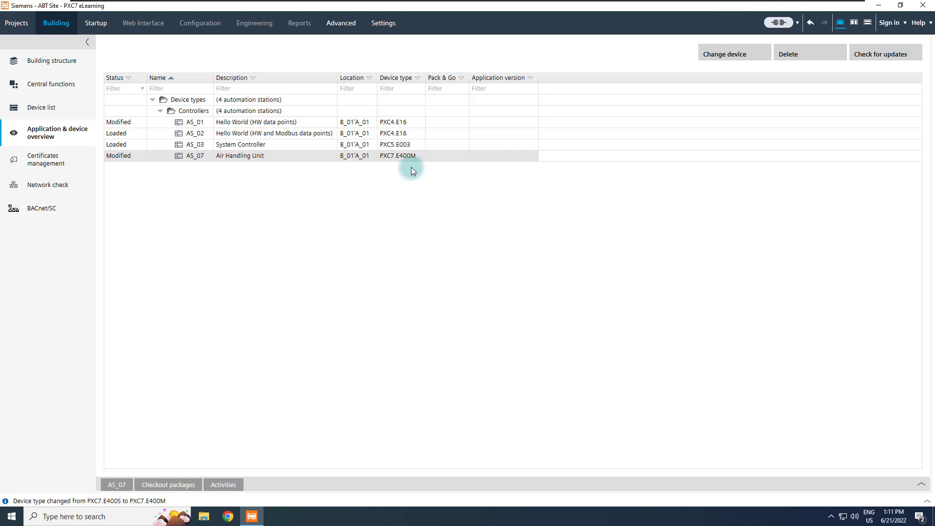
Step: Check which compatible device types are offered for changing AS_07 again, without applying a change
left_click(724, 54)
left_click(575, 257)
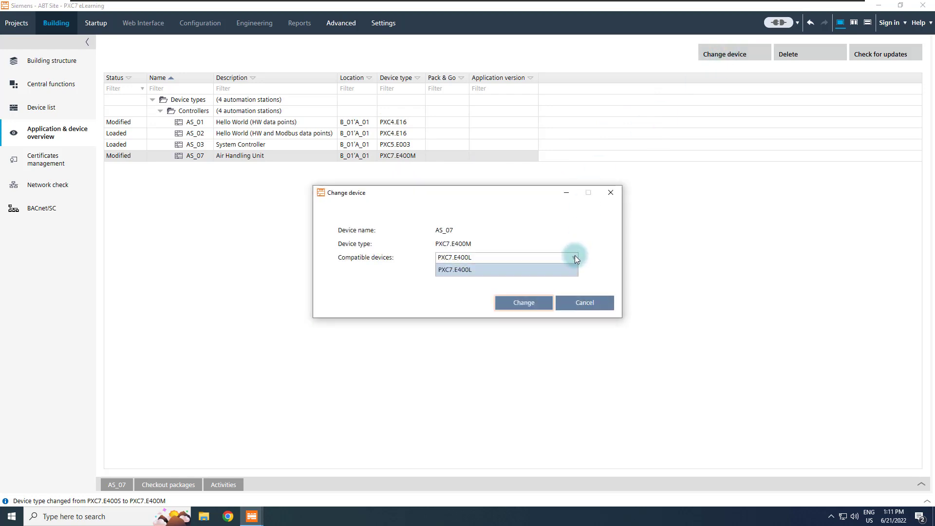
left_click(575, 255)
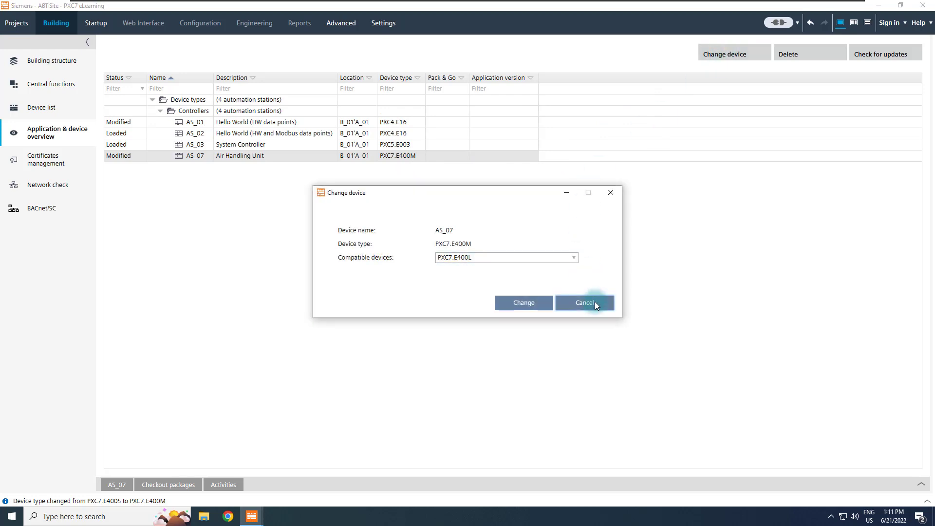
left_click(594, 302)
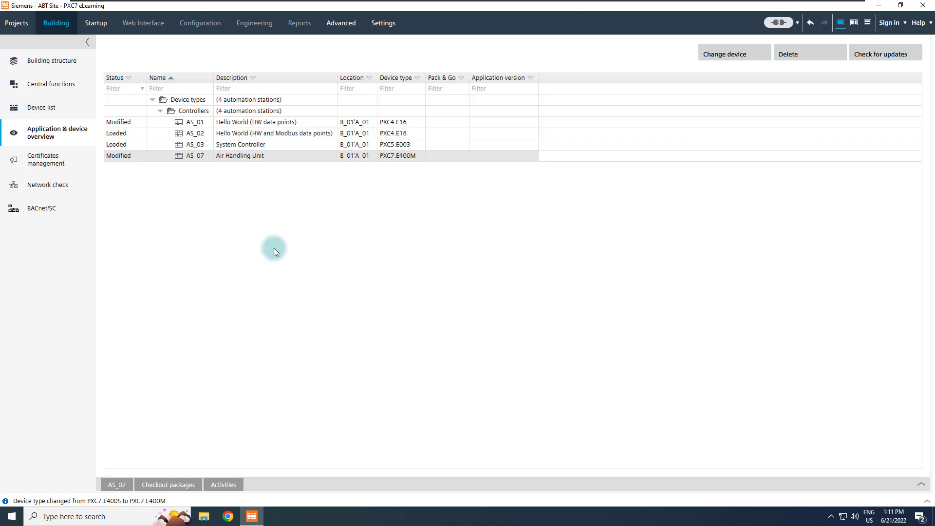
Step: Examine the I/O bus communication modes available in the AS_07 device properties from the building structure
left_click(65, 65)
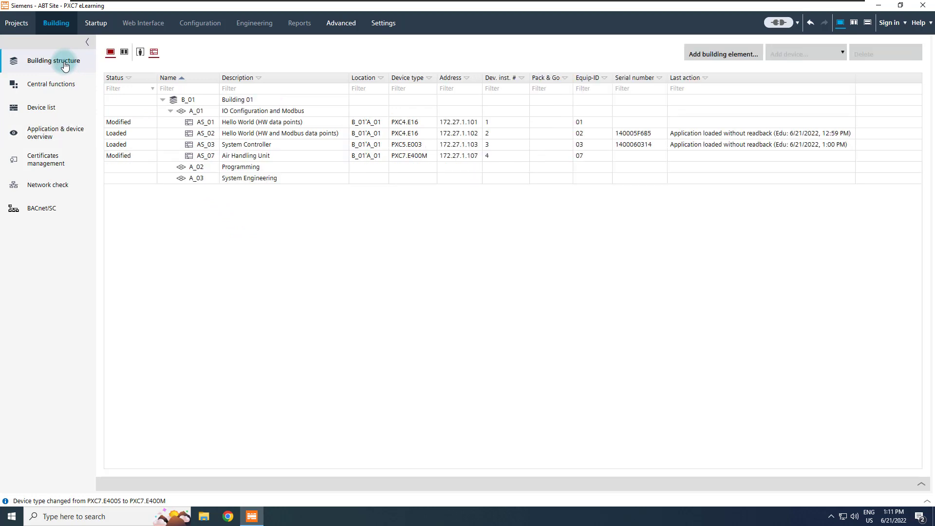
left_click(229, 157)
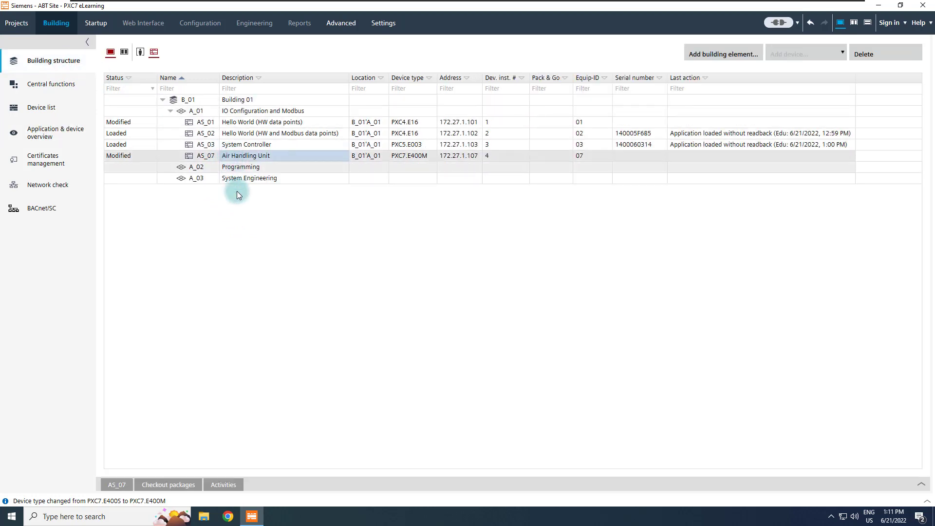
left_click(117, 485)
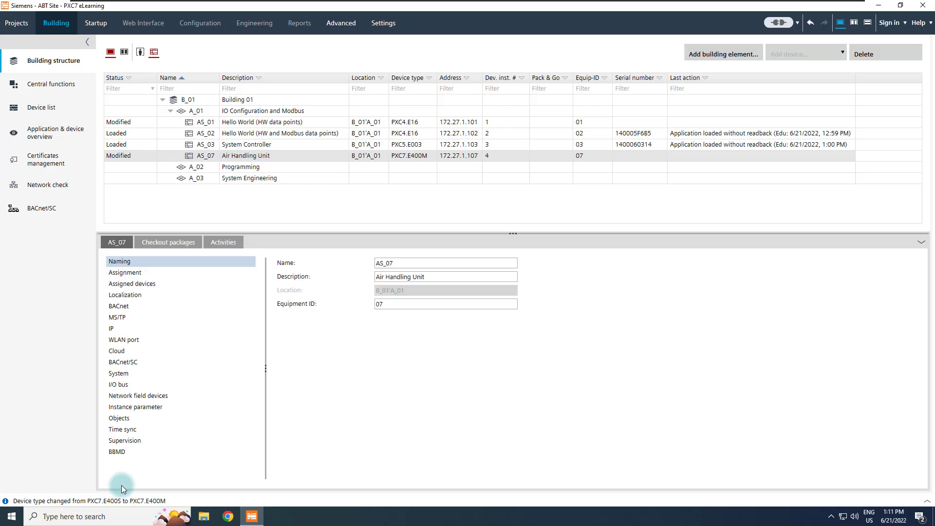
left_click(125, 384)
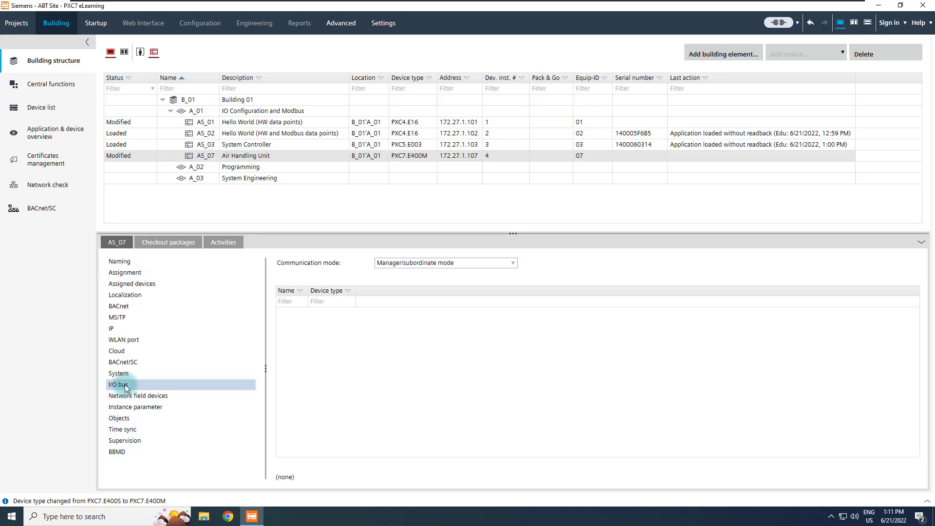
left_click(511, 266)
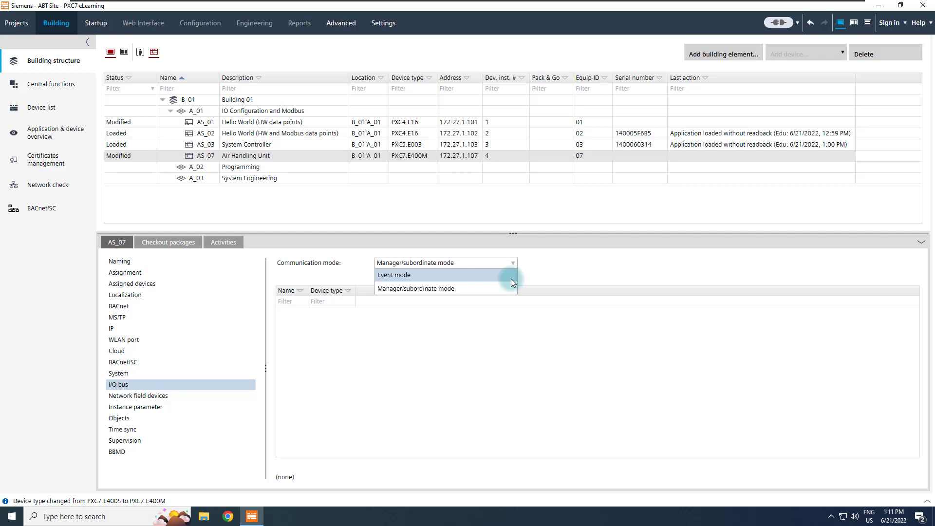
key("Escape")
left_click(921, 243)
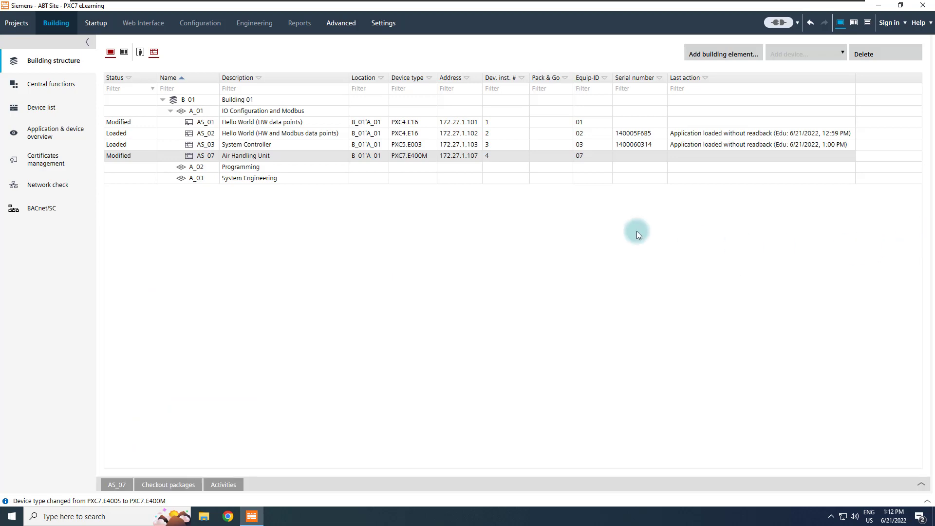
Step: Open AS_07 in the programming editor and add the library plant [Ahu24] AHU, SUP temp.& hum.ctrl., press.ctrl. to the device
double_click(310, 157)
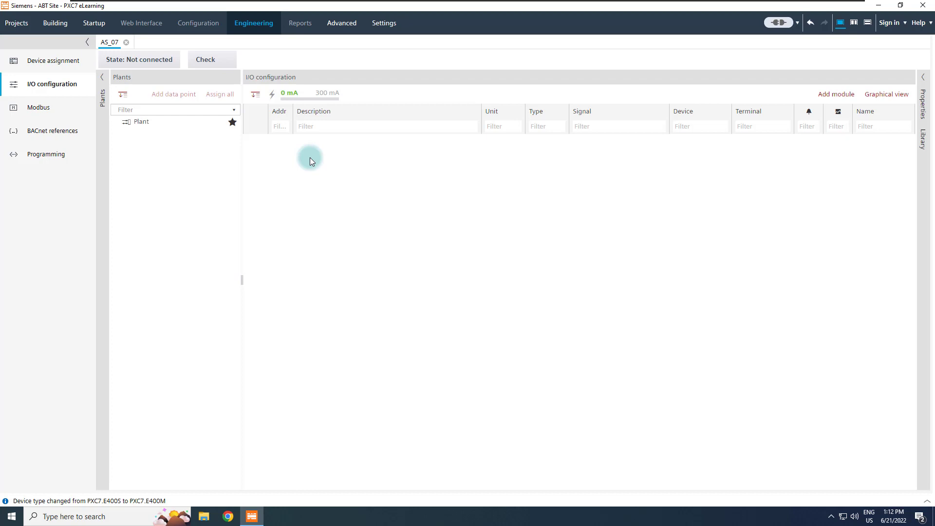
left_click(50, 156)
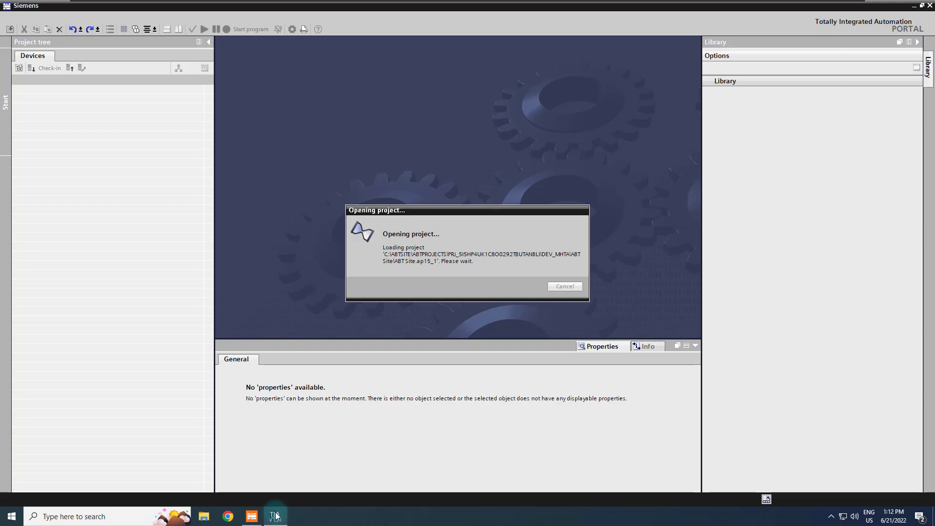
left_click(534, 273)
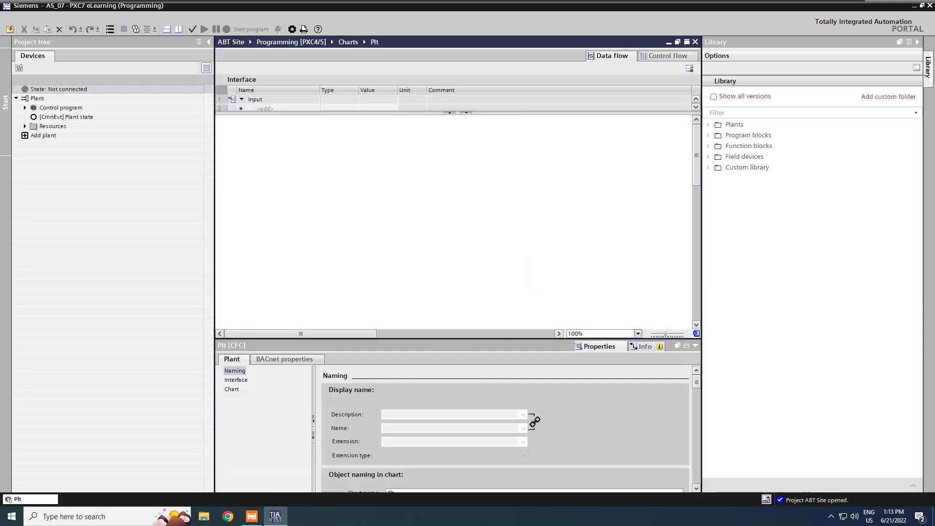
left_click(709, 126)
left_click_drag(779, 167, 54, 139)
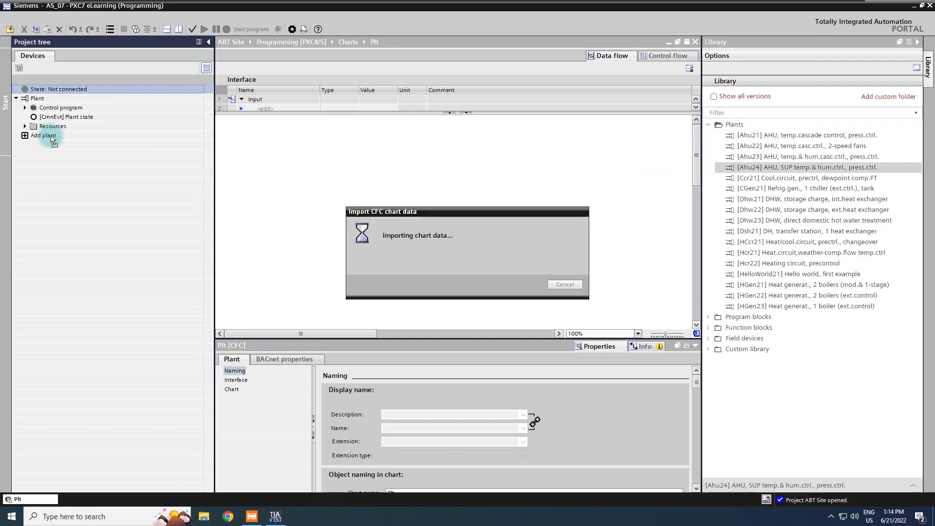
Step: Switch back to ABT Site, expand the Air handling unit plant's data points and show the I/O configuration graphically
left_click(251, 517)
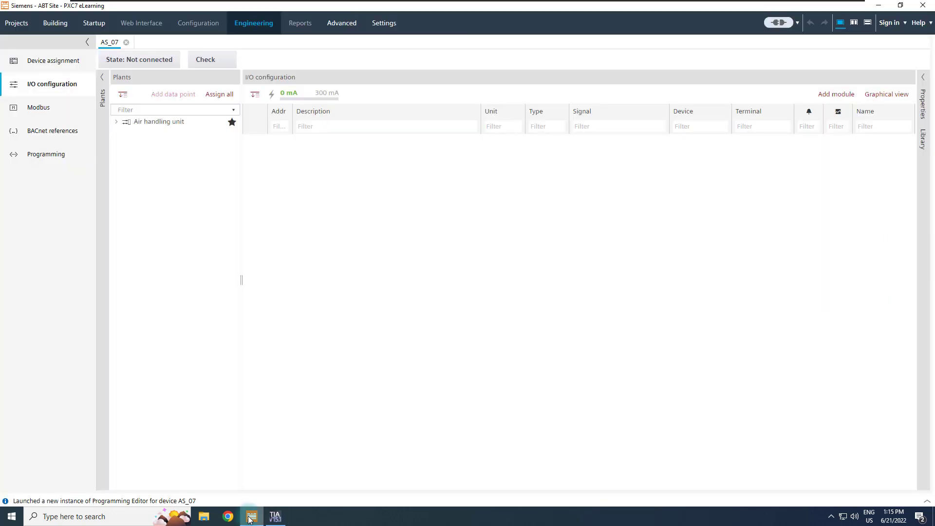
left_click(204, 224)
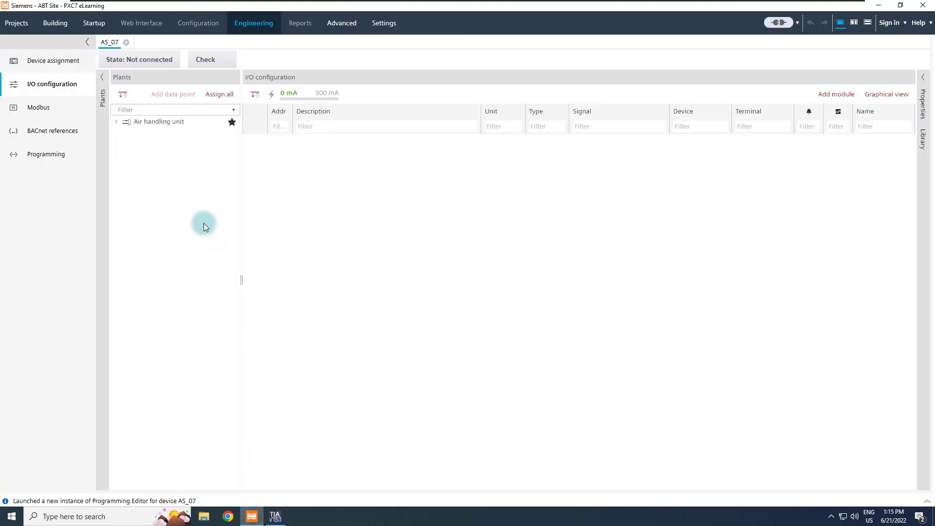
left_click(117, 124)
left_click(171, 126)
left_click(311, 165)
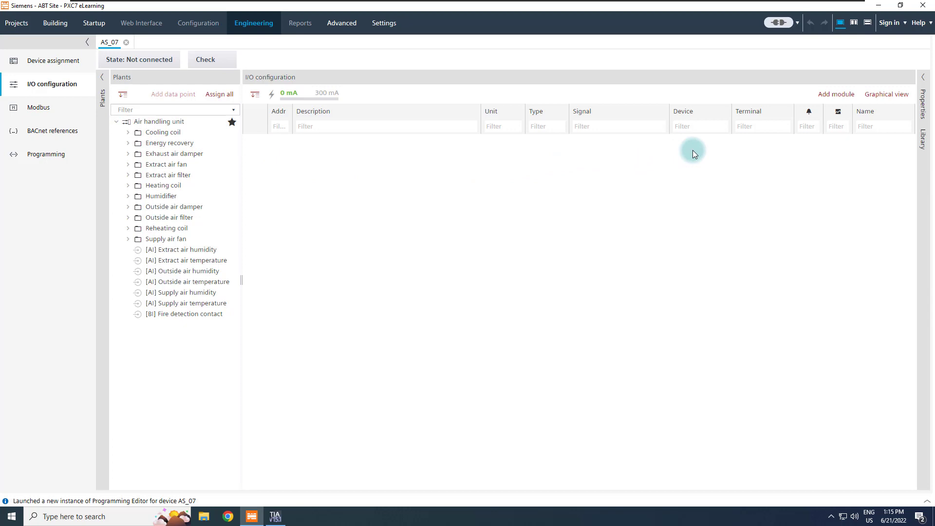
left_click(888, 94)
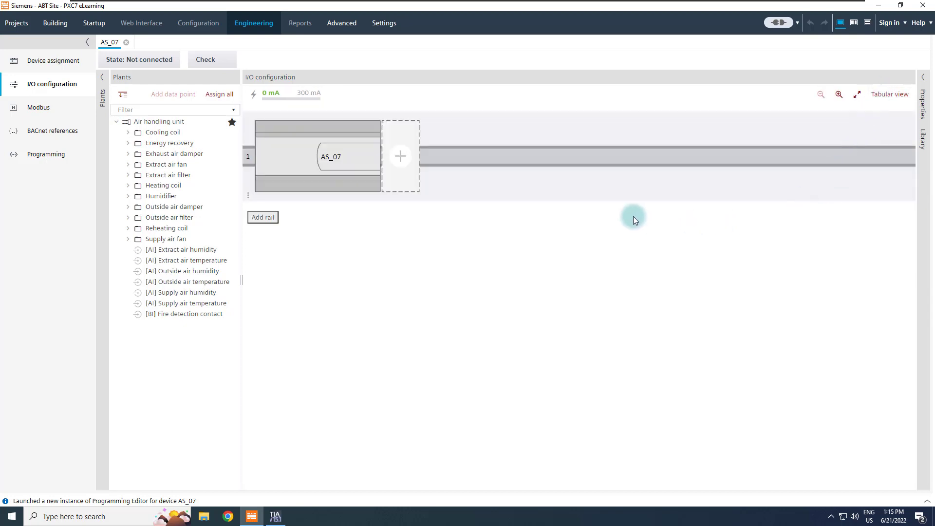
Step: Examine the I/O module types that can be added manually beside AS_07 on rail 1, without adding one
left_click(401, 157)
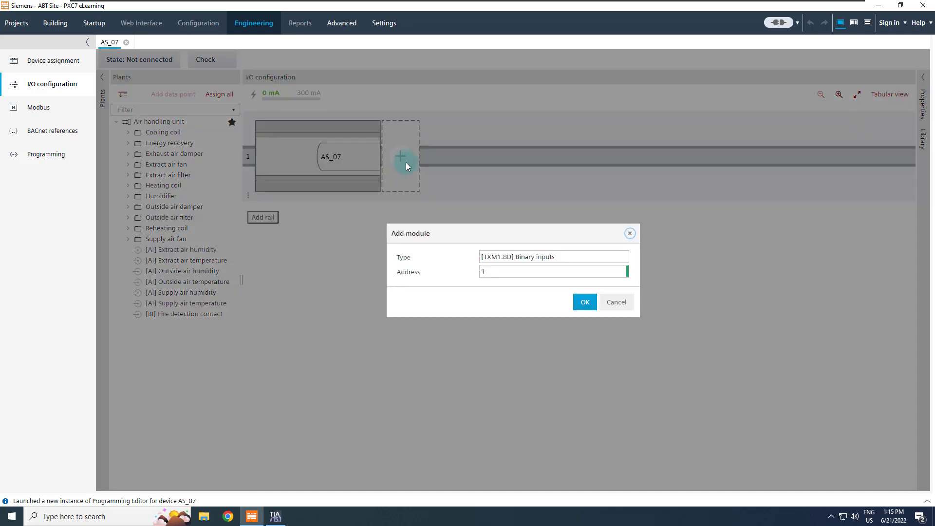
left_click(624, 258)
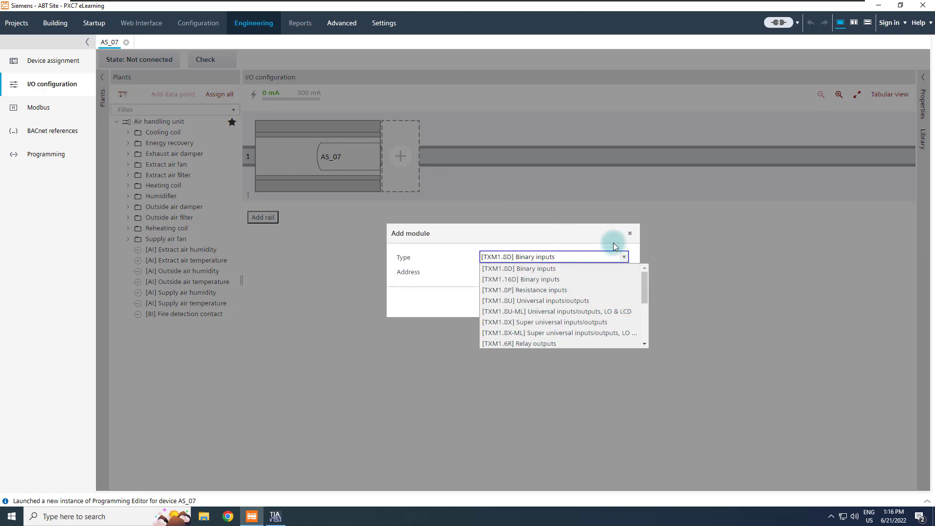
left_click(614, 245)
left_click(623, 308)
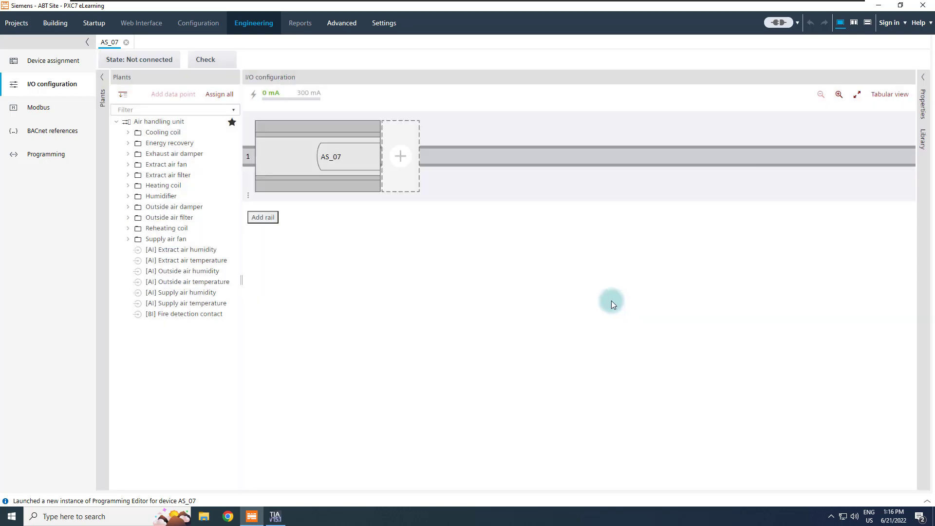
Step: Assign all data points of the Air handling unit plant to automatically created I/O modules on the rail
left_click(213, 99)
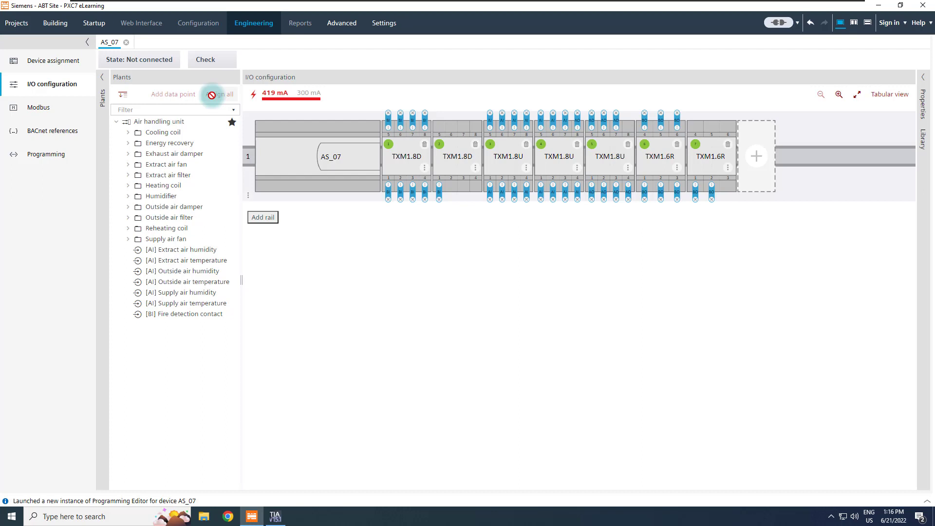
Step: Add a [TXS1.12F4] Island bus power supply (fuse 4 A) module after the last I/O module on rail 1
left_click(758, 168)
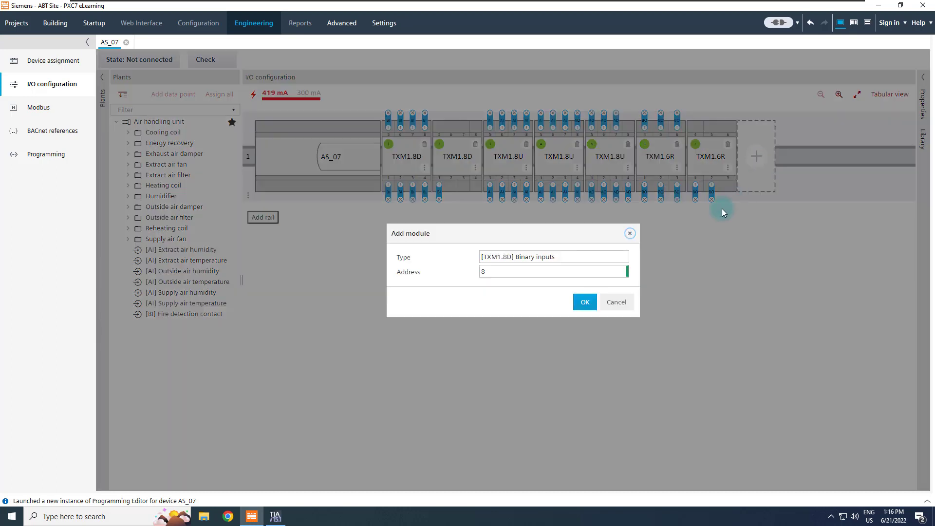
left_click(623, 257)
scroll(611, 288, "down", 3)
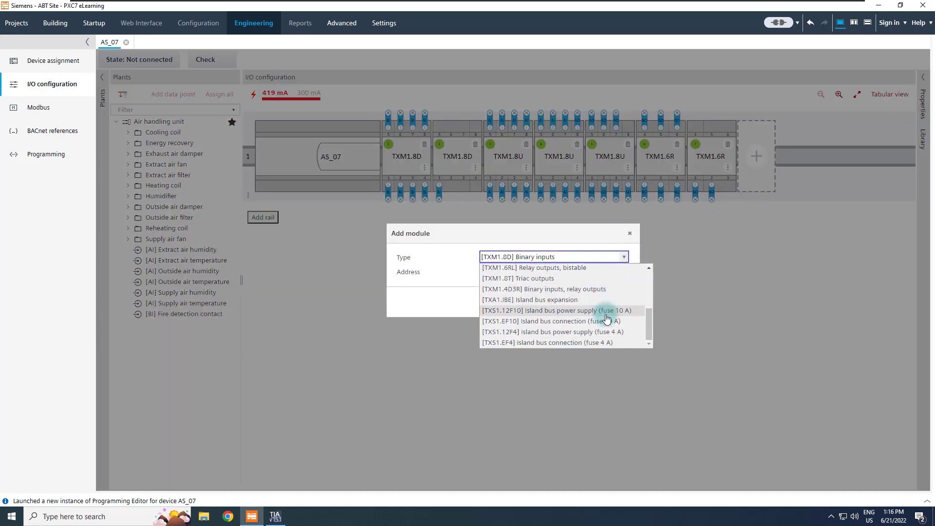
left_click(606, 332)
left_click(586, 296)
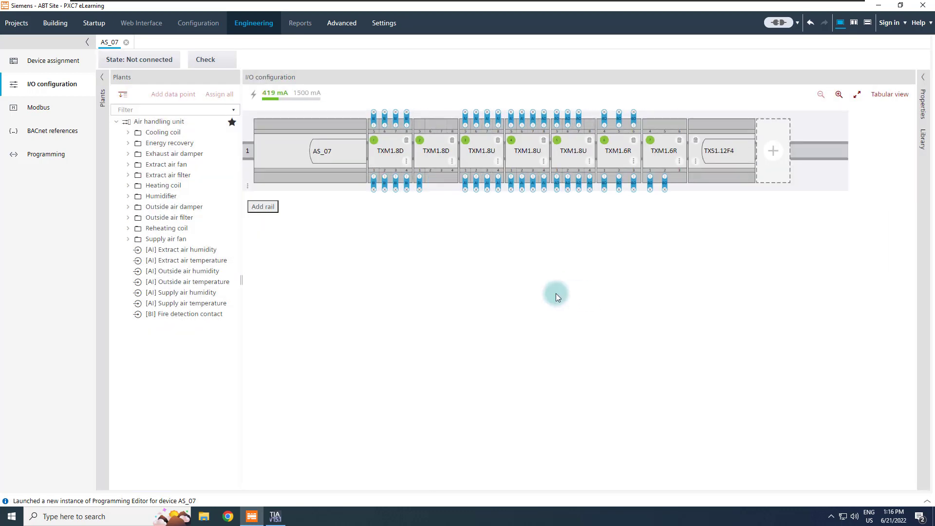
Step: Connect to the network from Startup and assign the discovered unconfigured PXC7.E400M to the engineered device AS_07
left_click(94, 23)
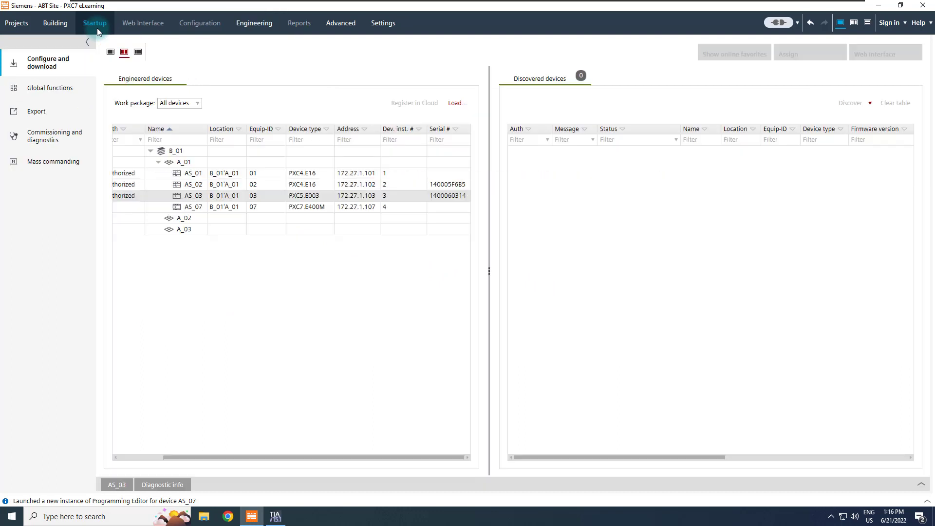
left_click(785, 27)
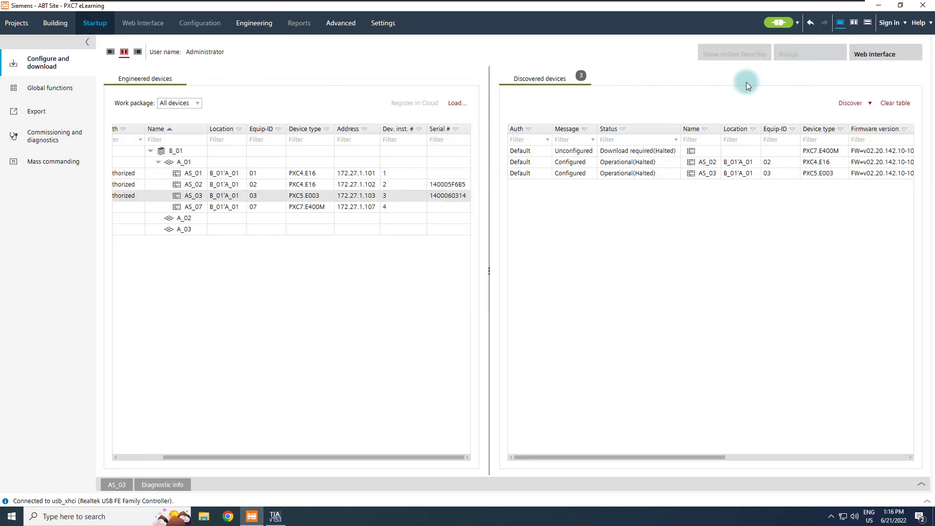
left_click(807, 151)
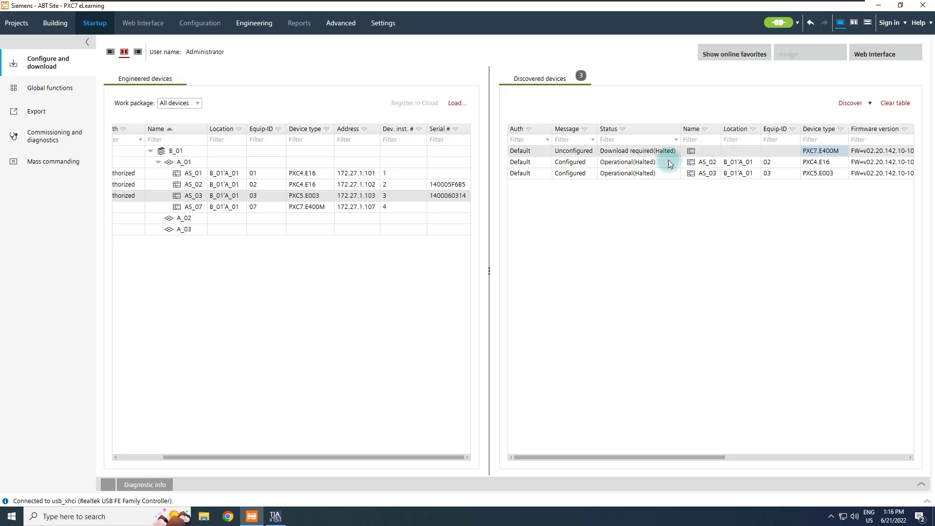
left_click(310, 207)
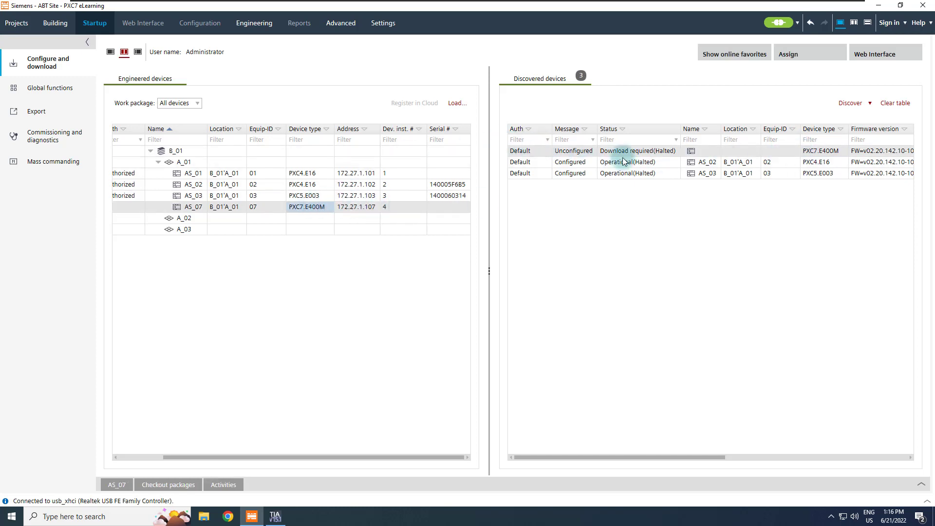
left_click(794, 56)
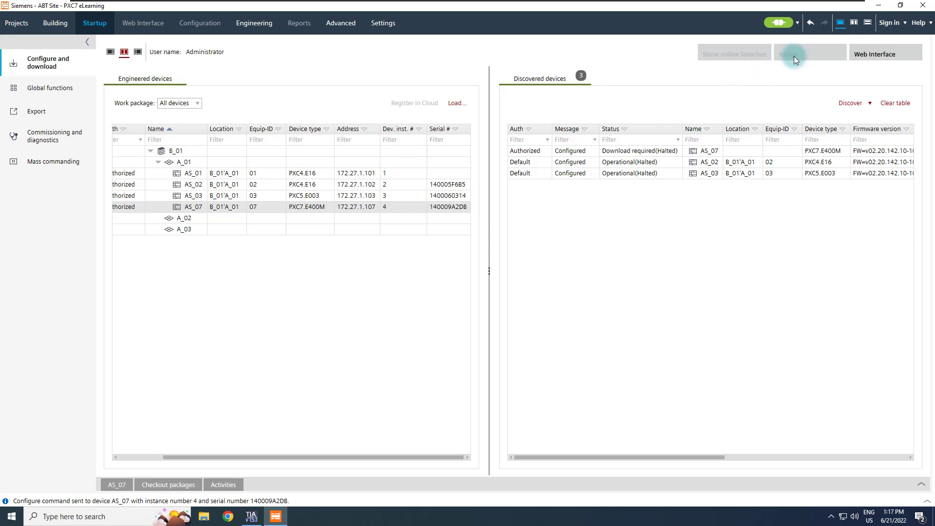
Step: Load the engineered data into the discovered AS_07 device and monitor the download in the jobs list
left_click(567, 152)
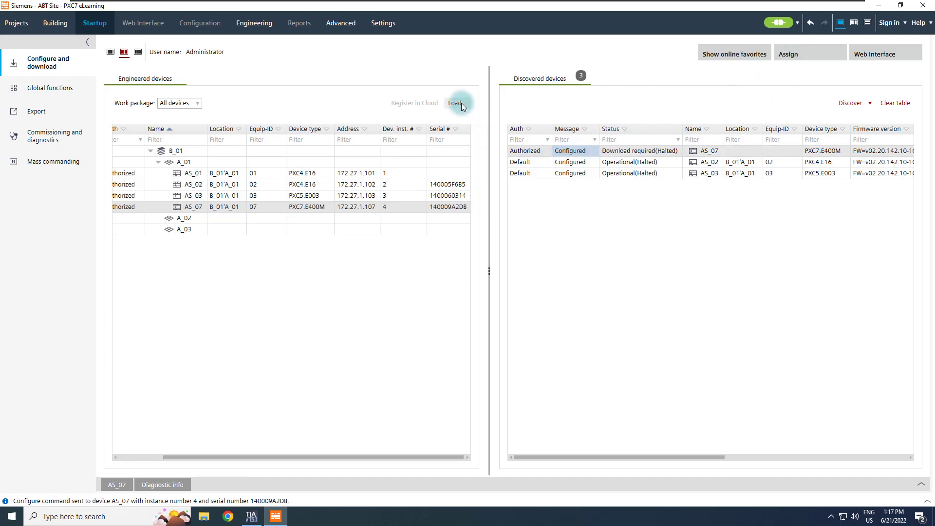
left_click(460, 103)
left_click(498, 138)
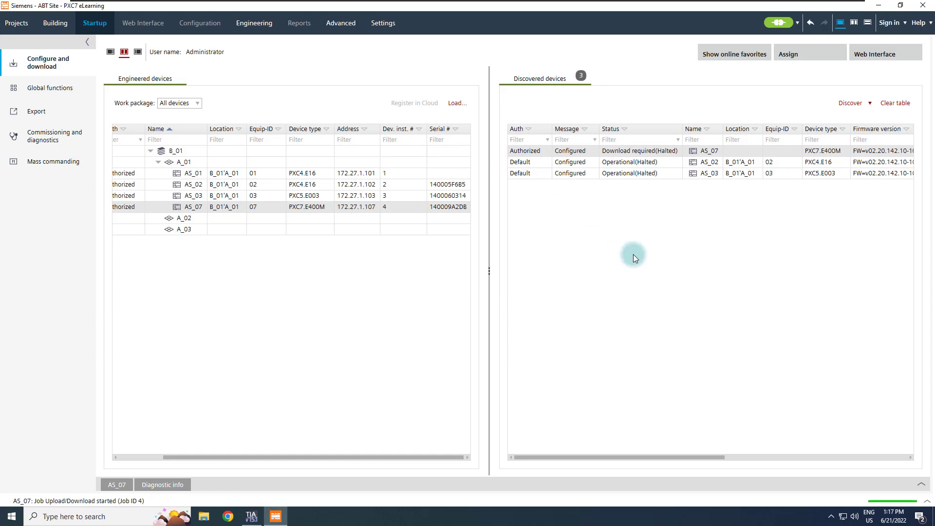
left_click(929, 505)
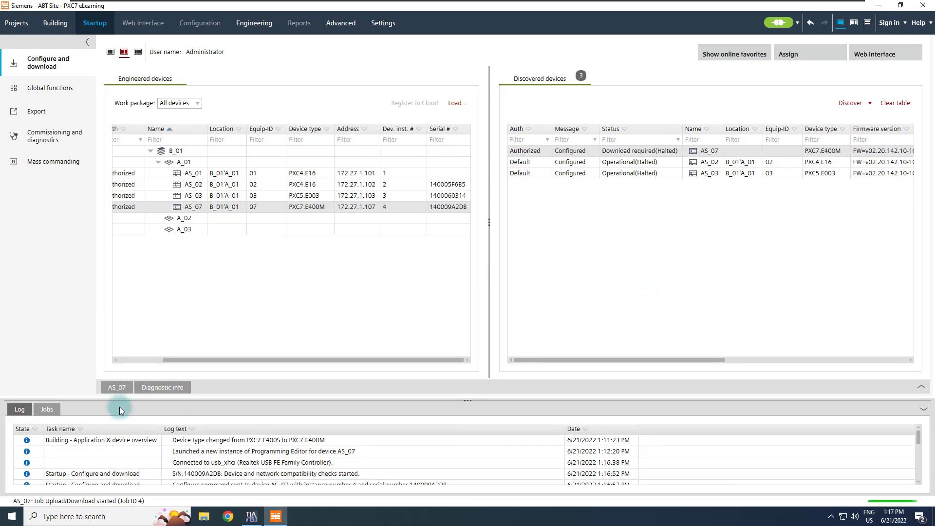
left_click(47, 409)
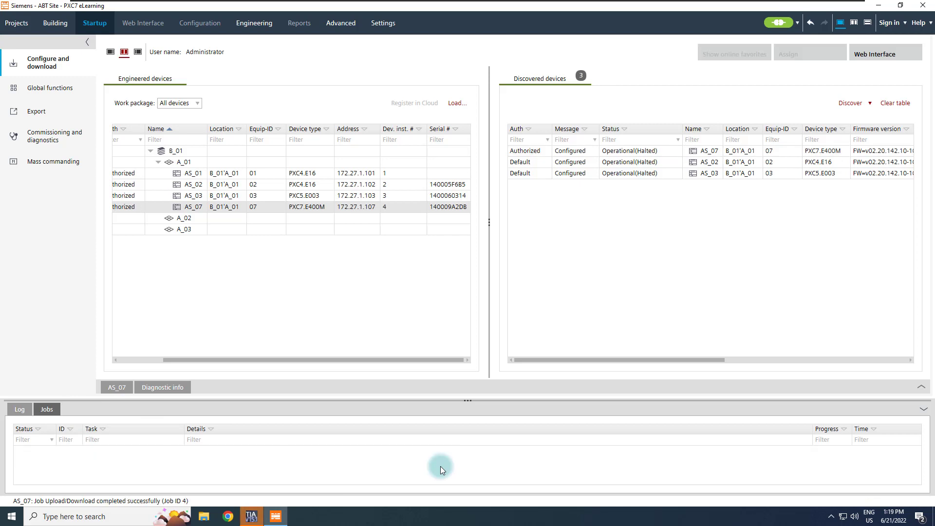
left_click(924, 412)
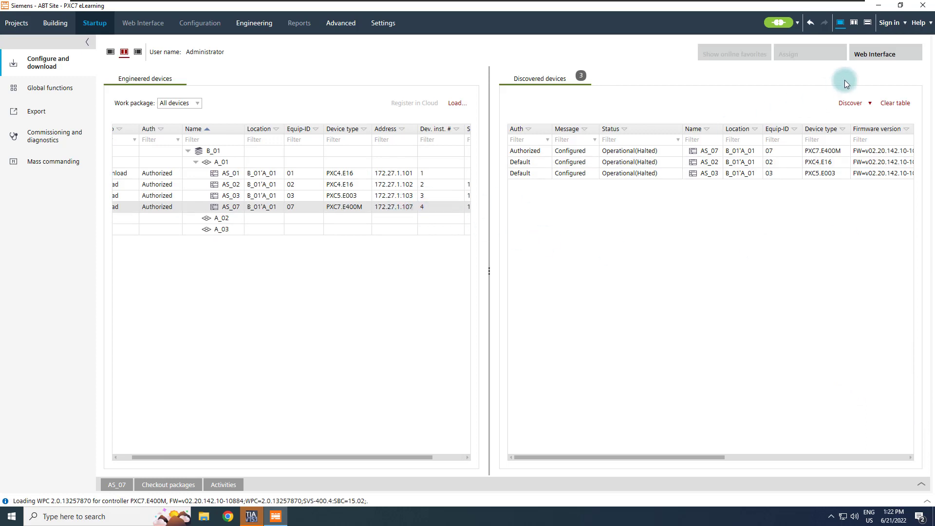
Step: Open the web interface of the AS_07 controller
left_click(876, 56)
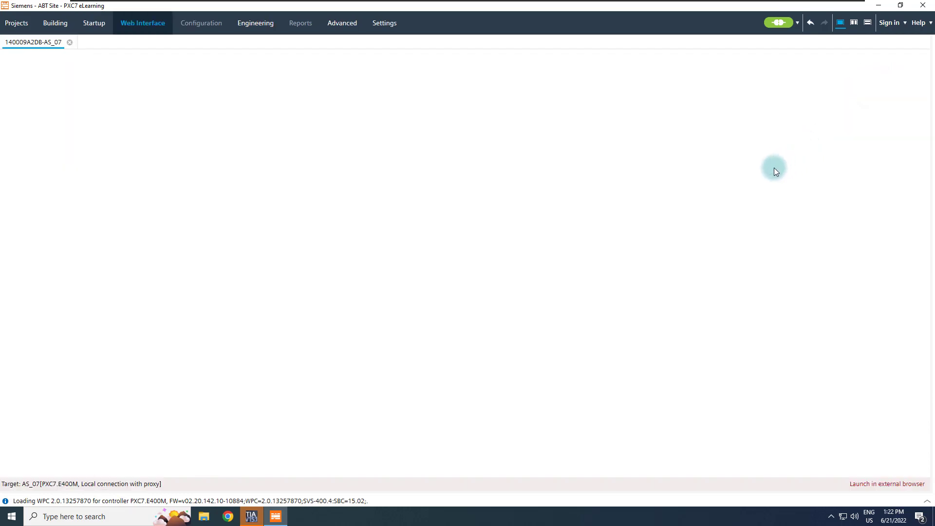